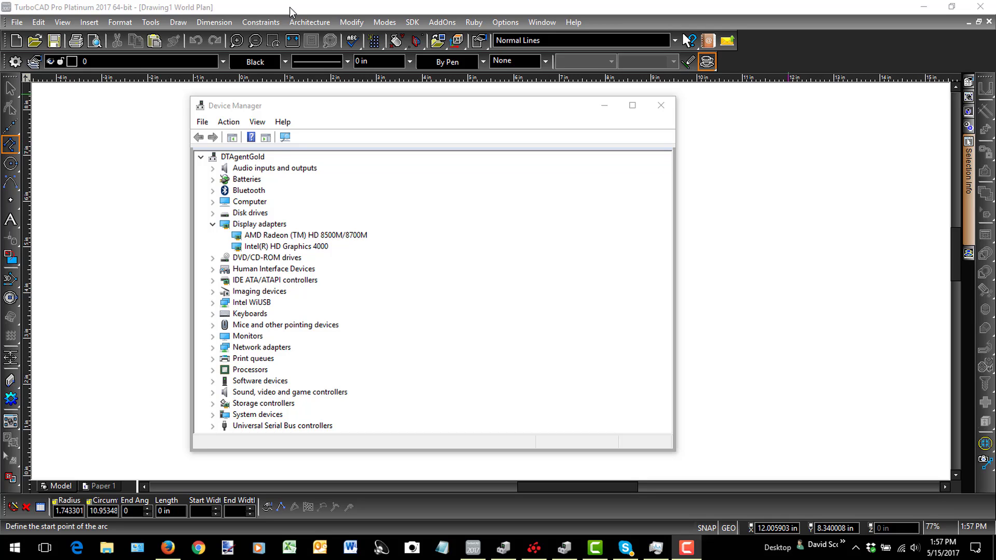
# Move the Device Manager window to the right, with the AMD Radeon HD 8500M/8700M and Intel HD Graphics 4000 adapters listed.
pyautogui.moveTo(380, 115); pyautogui.dragTo(610, 90)
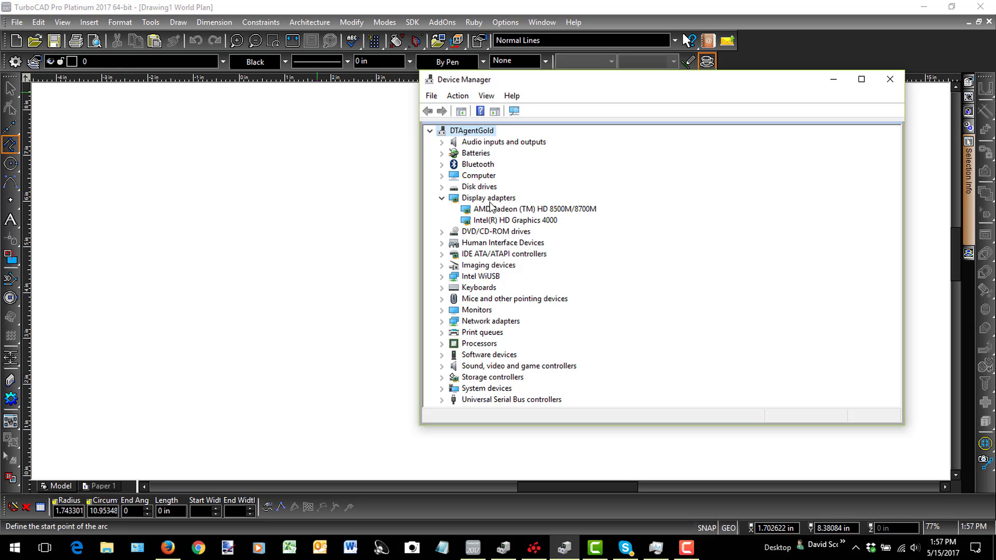
pyautogui.click(890, 78)
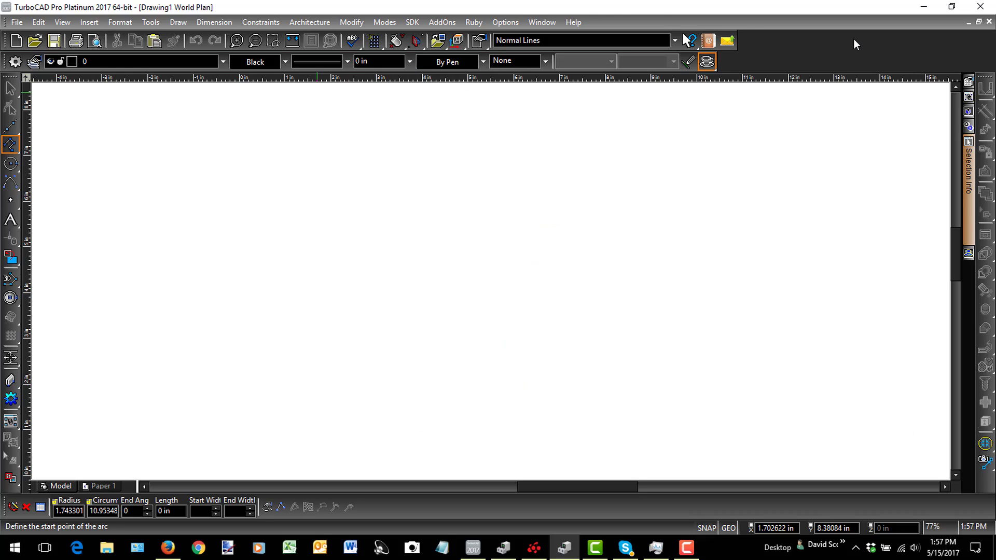
pyautogui.click(496, 24)
pyautogui.click(528, 200)
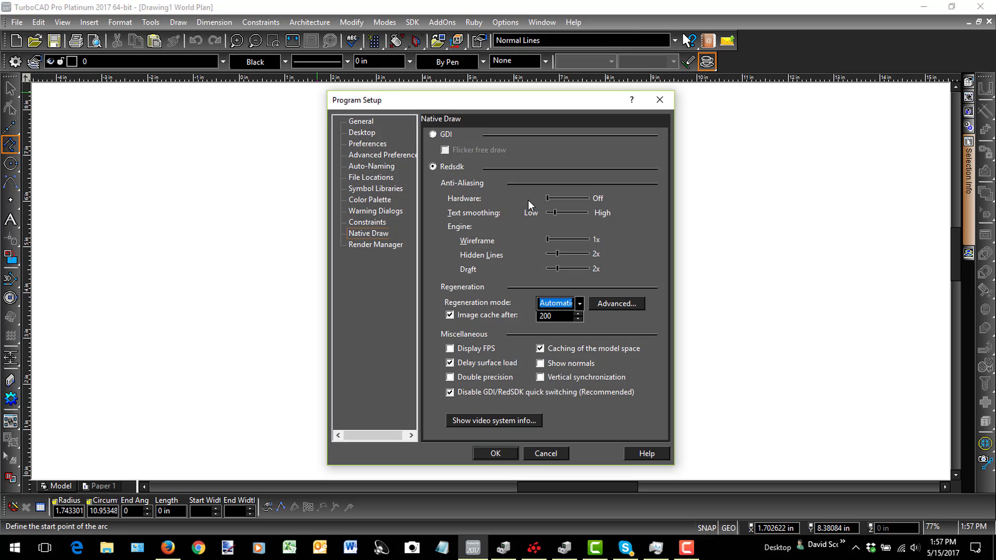
pyautogui.click(489, 422)
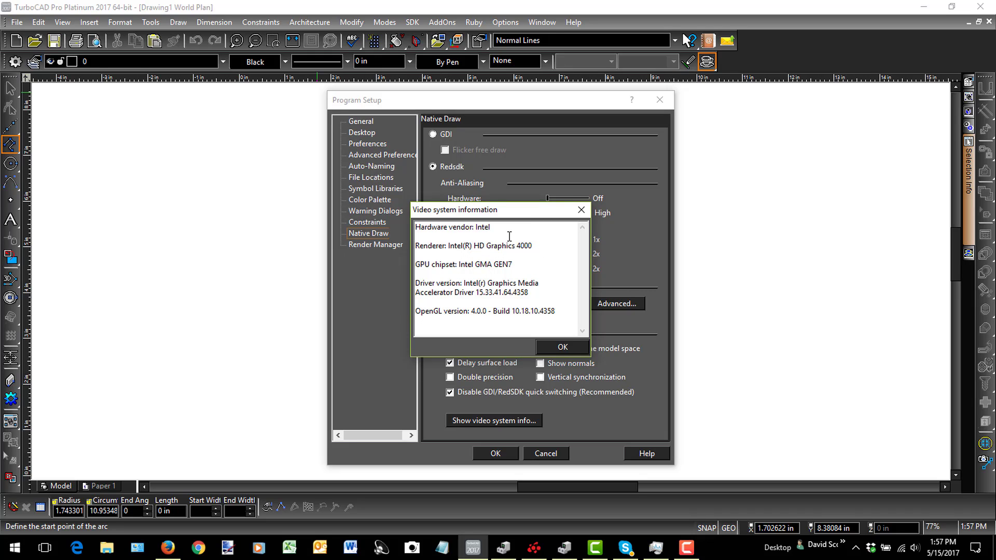
pyautogui.click(580, 210)
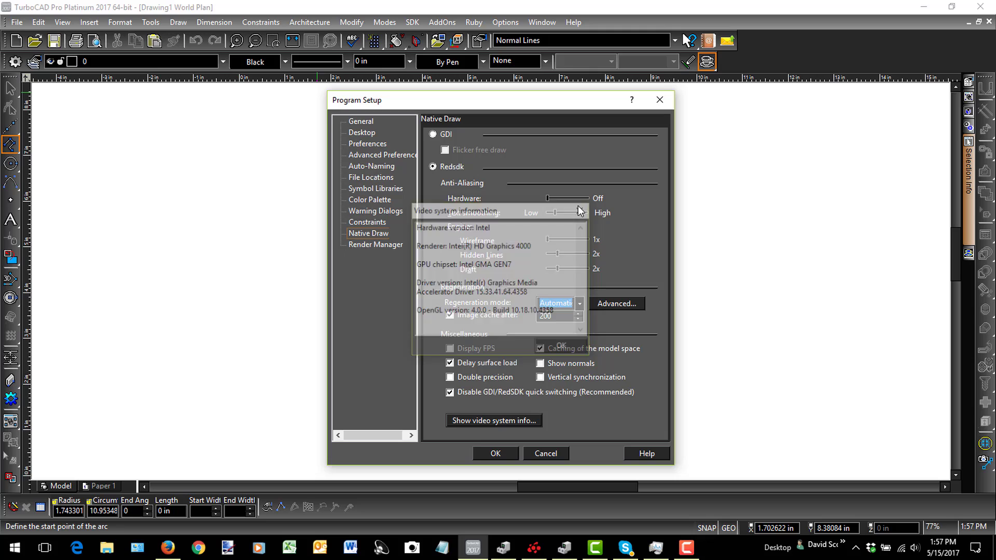
pyautogui.click(489, 454)
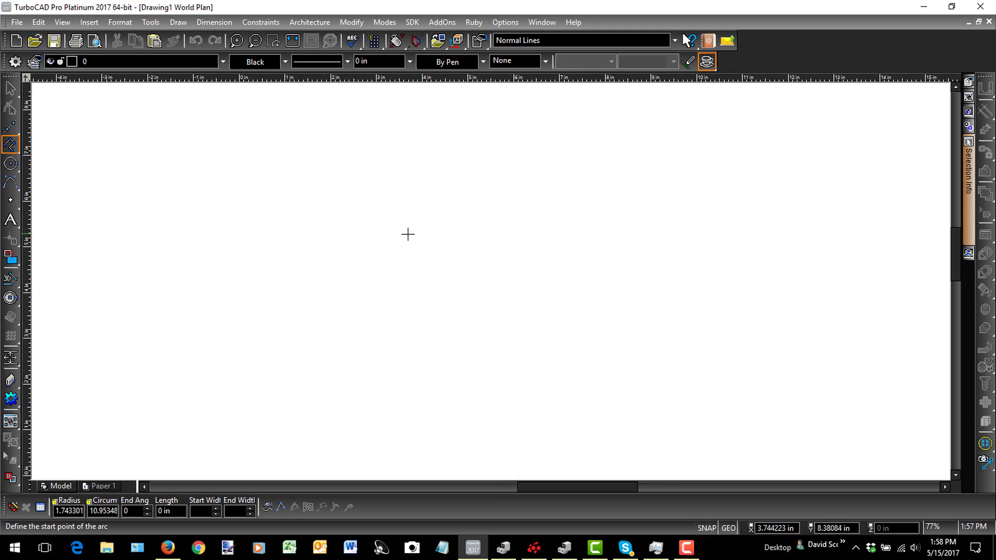
# Start a test polyline and switch it to straight line segments.
pyautogui.click(9, 147)
pyautogui.press('Return')
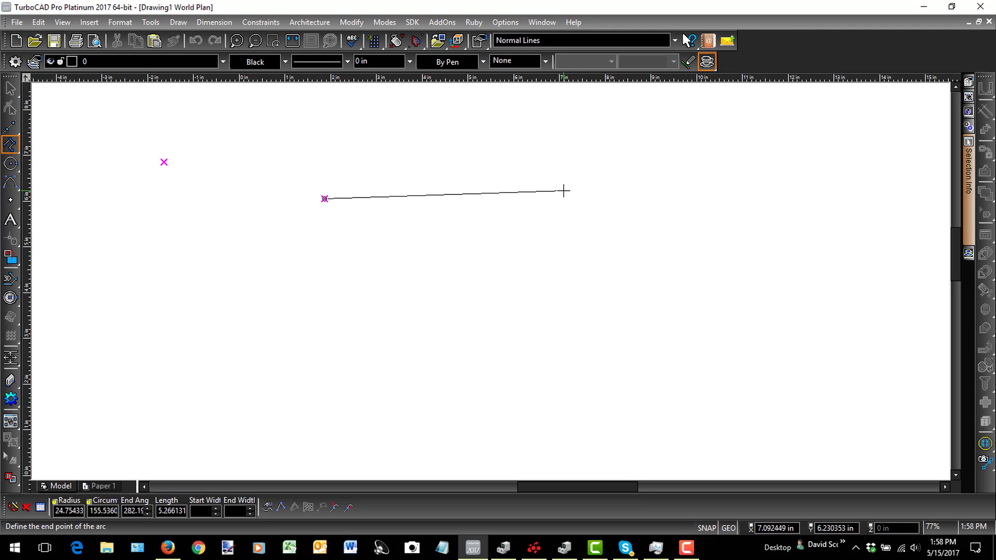
pyautogui.rightClick(564, 191)
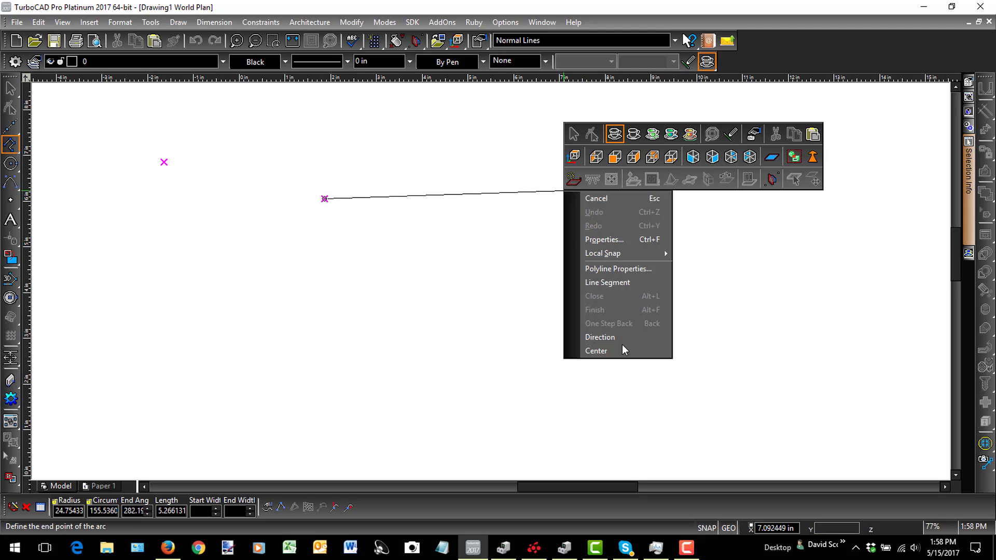
pyautogui.click(593, 287)
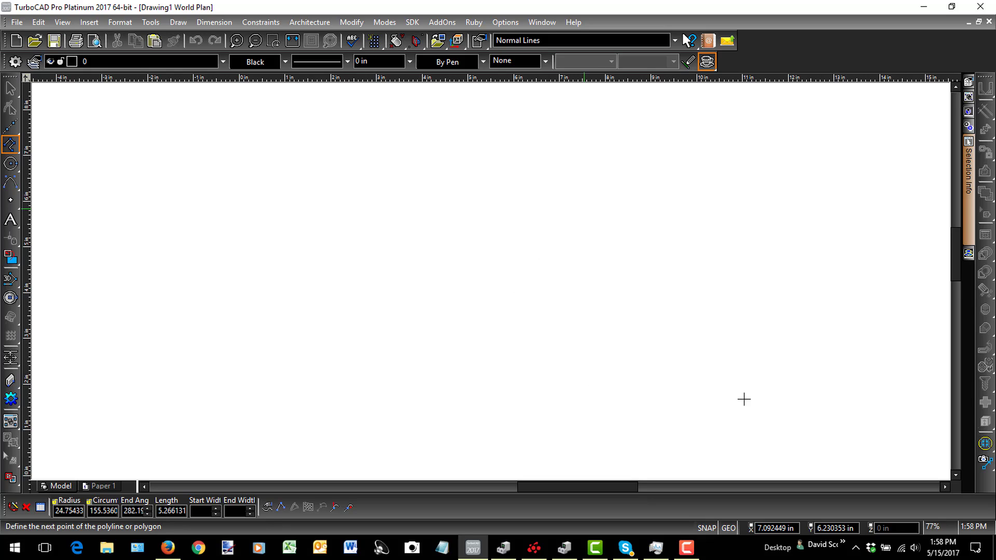
# Cancel the unfinished polyline and exit TurboCAD from the File menu.
pyautogui.press('Escape')
pyautogui.click(10, 24)
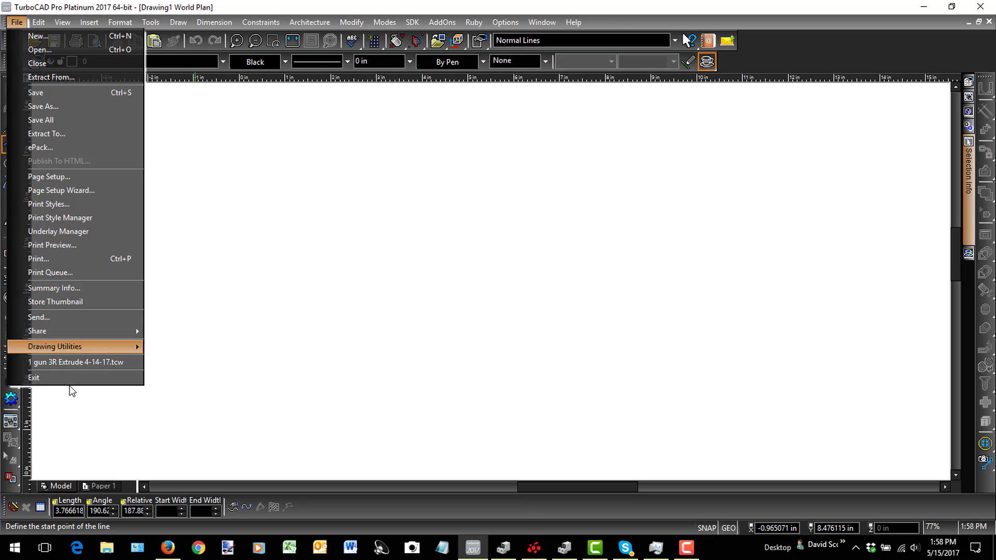
pyautogui.click(34, 378)
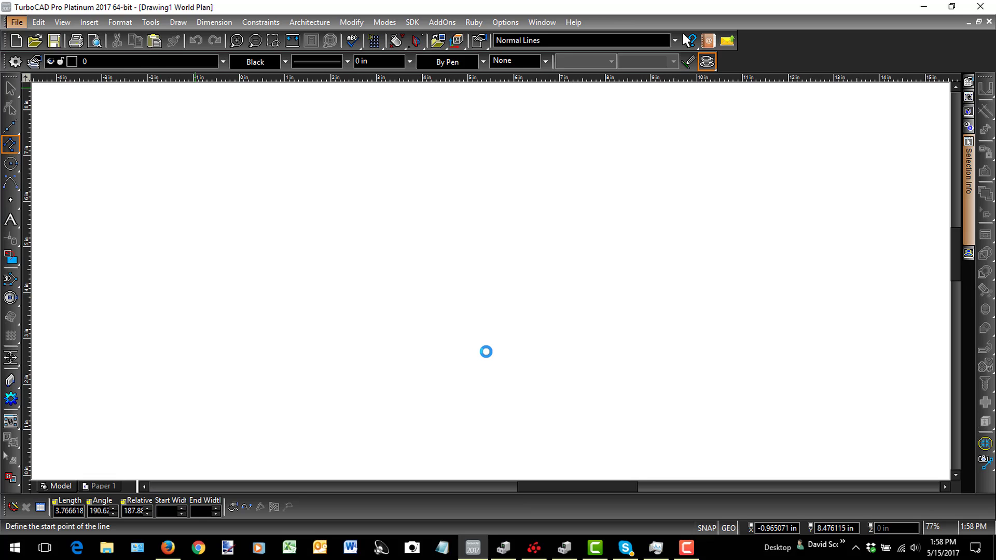
# Decline saving the drawing, then bring up Radeon Settings and its Radeon Additional Settings.
pyautogui.click(497, 296)
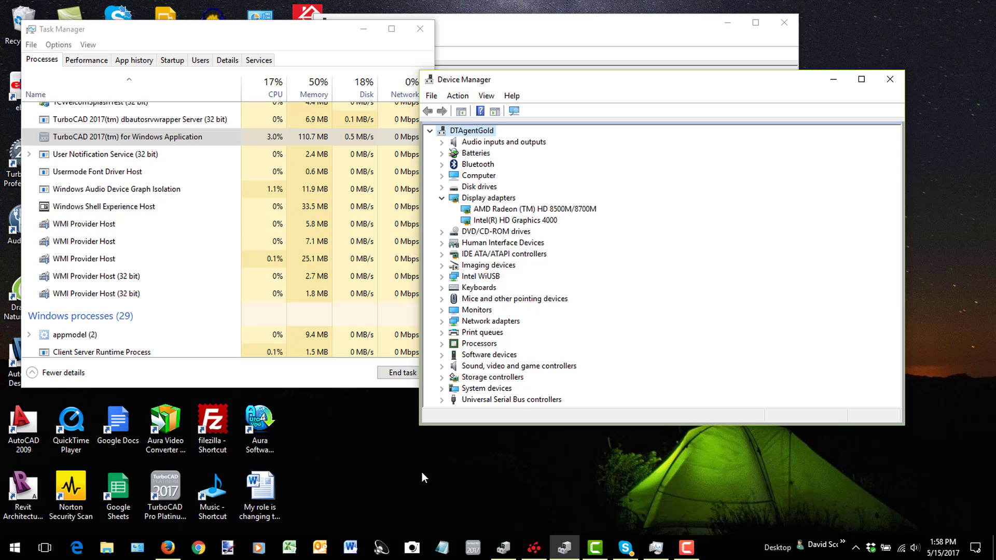
pyautogui.click(168, 548)
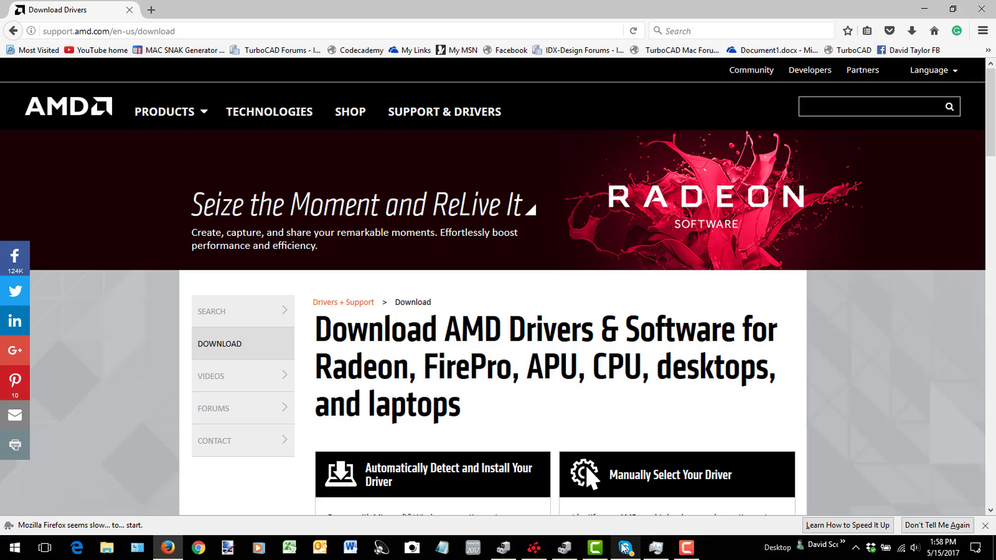
pyautogui.click(534, 547)
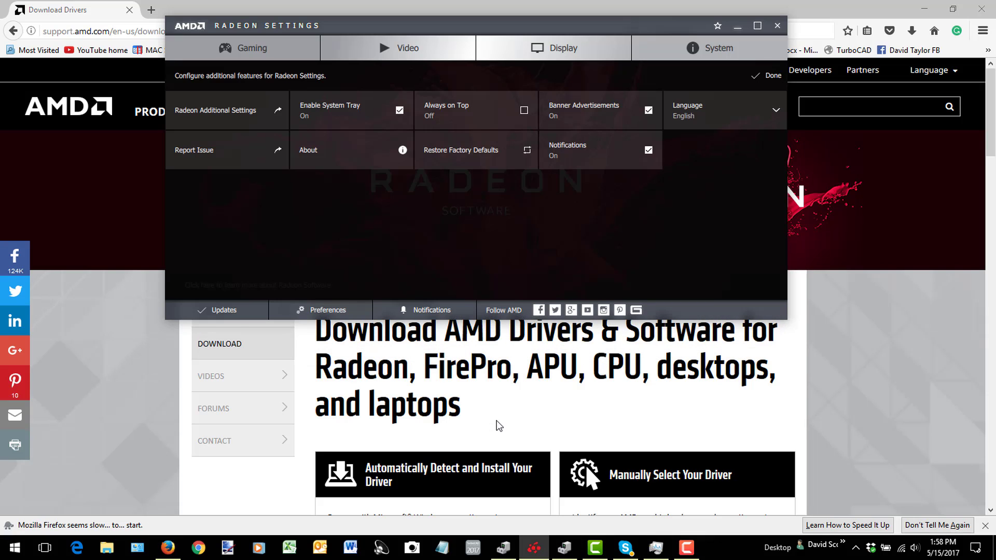
pyautogui.click(209, 122)
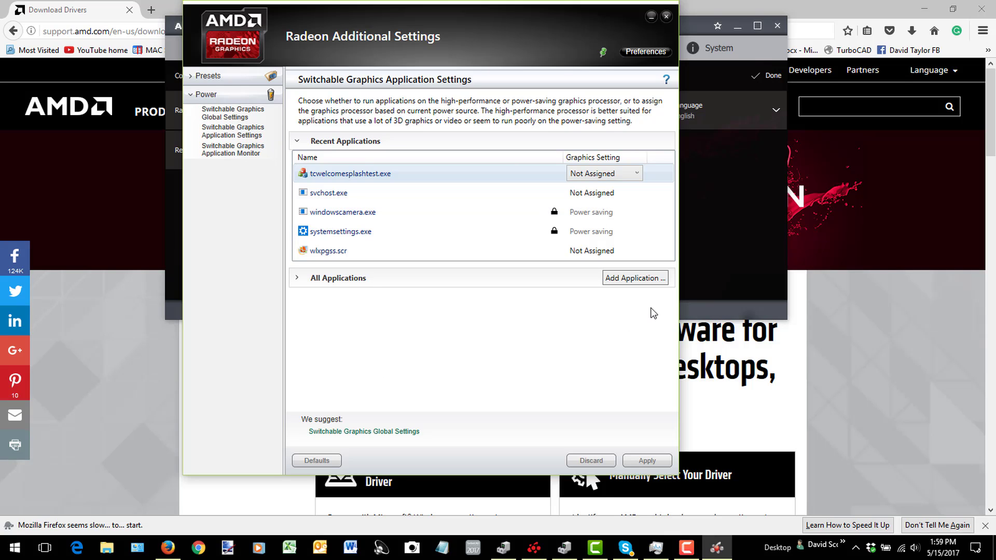
# Start adding an application and browse from the OS (C:) drive into Program Files.
pyautogui.click(655, 281)
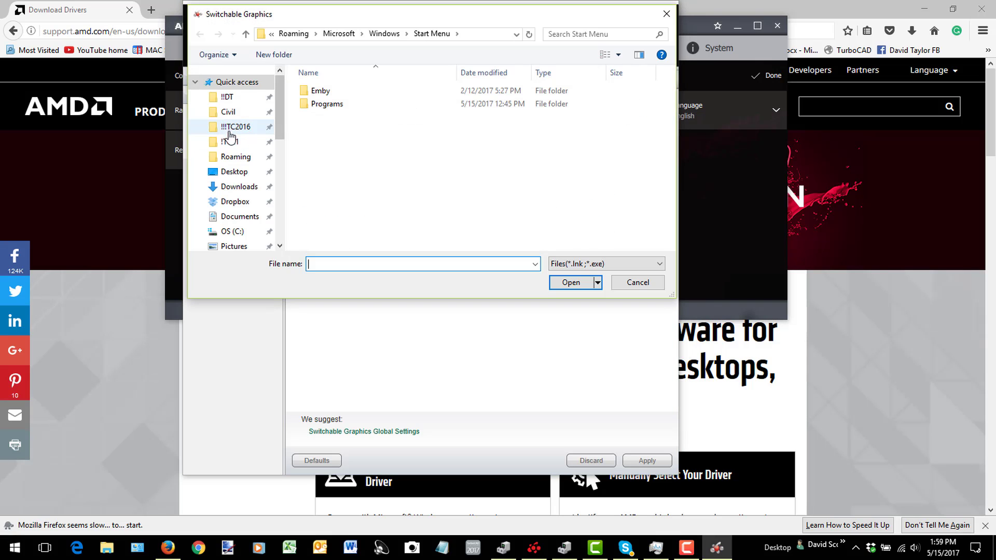
pyautogui.click(226, 234)
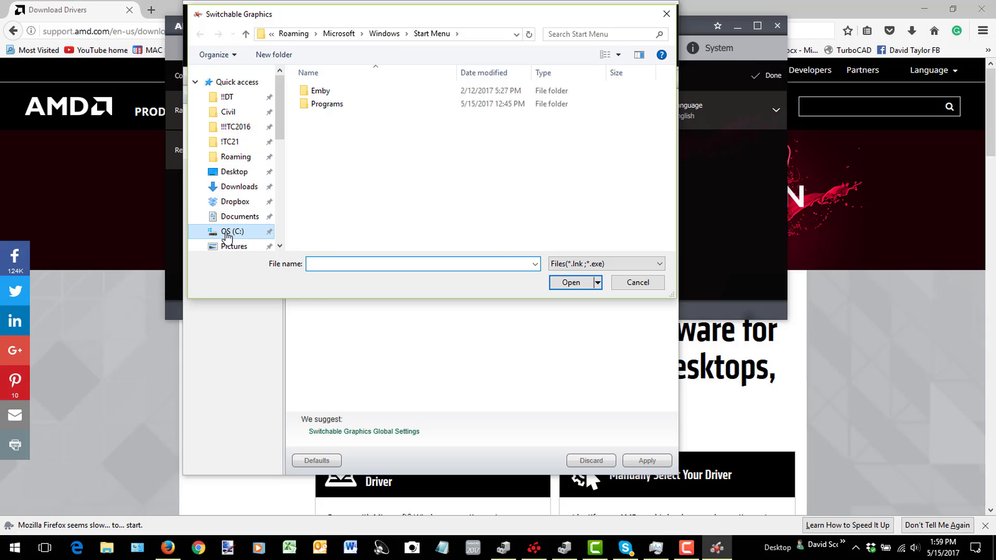
pyautogui.scroll(-4, 329, 188)
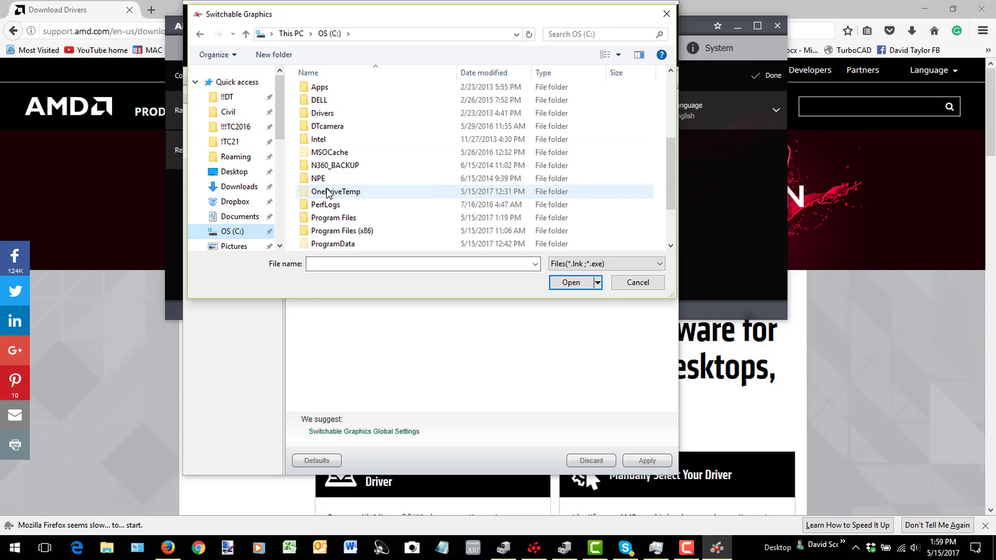
pyautogui.scroll(-1, 327, 193)
pyautogui.click(337, 182)
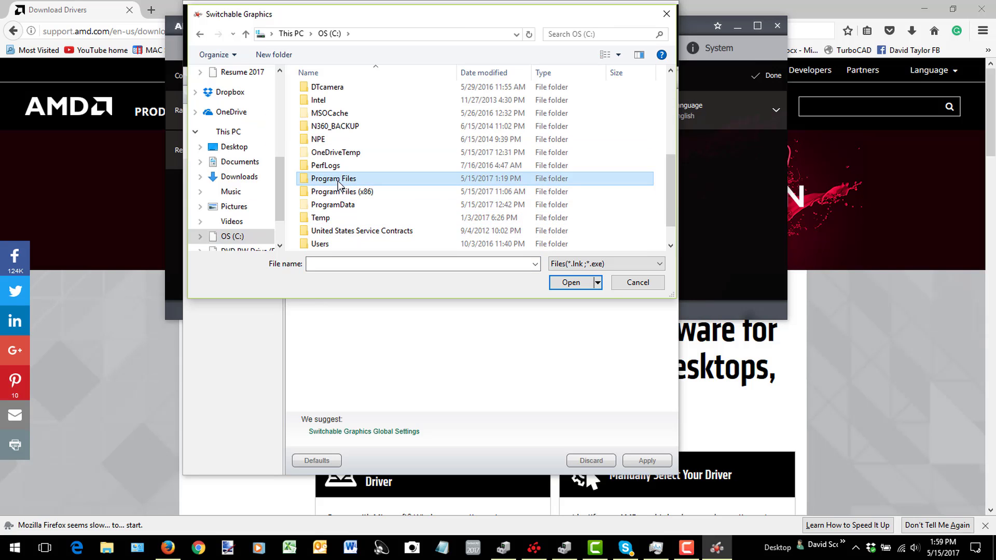
pyautogui.doubleClick(337, 182)
# Go through IMSIDesign\TCWP2017\Program64 and add tcw24.exe to the applications list.
pyautogui.click(336, 235)
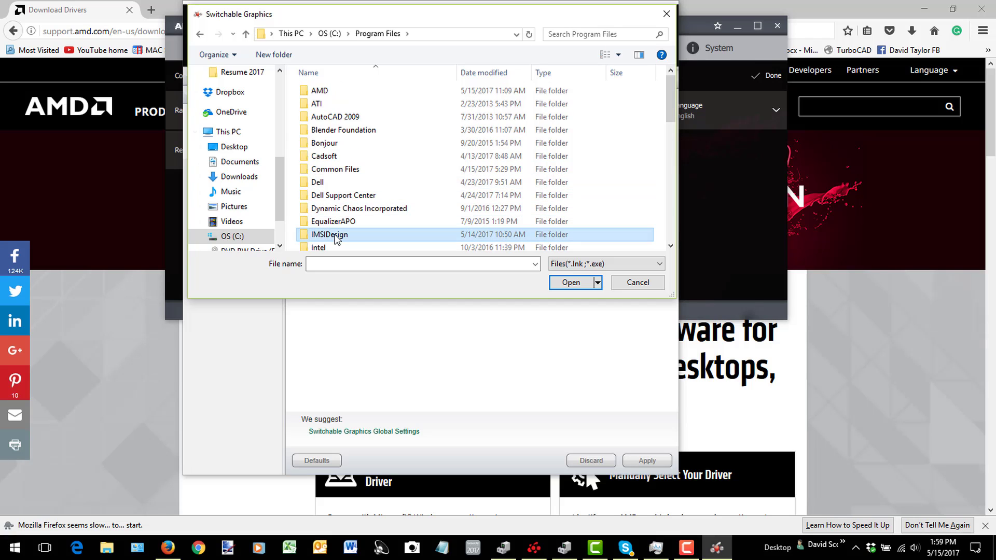
pyautogui.doubleClick(336, 236)
pyautogui.click(338, 159)
pyautogui.doubleClick(337, 158)
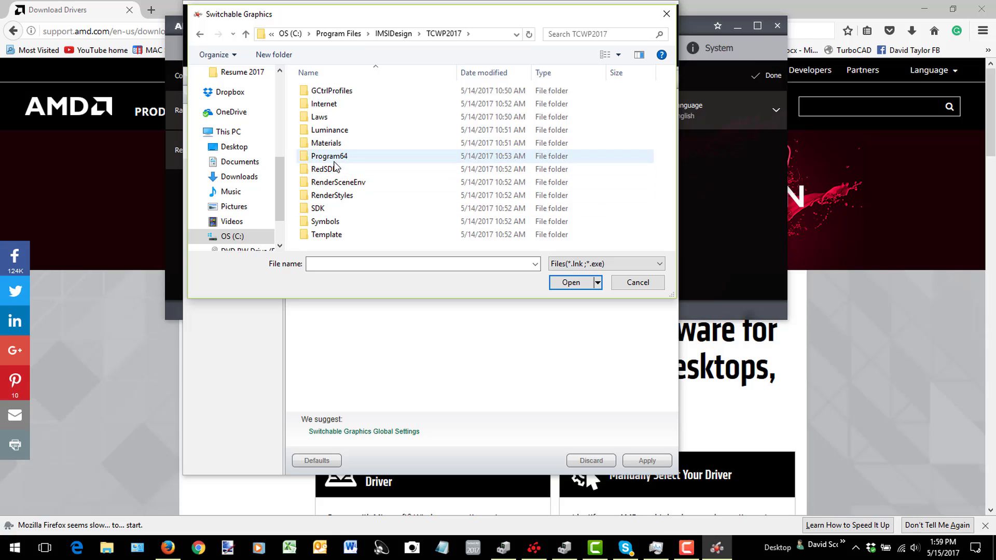
pyautogui.click(335, 162)
pyautogui.doubleClick(334, 162)
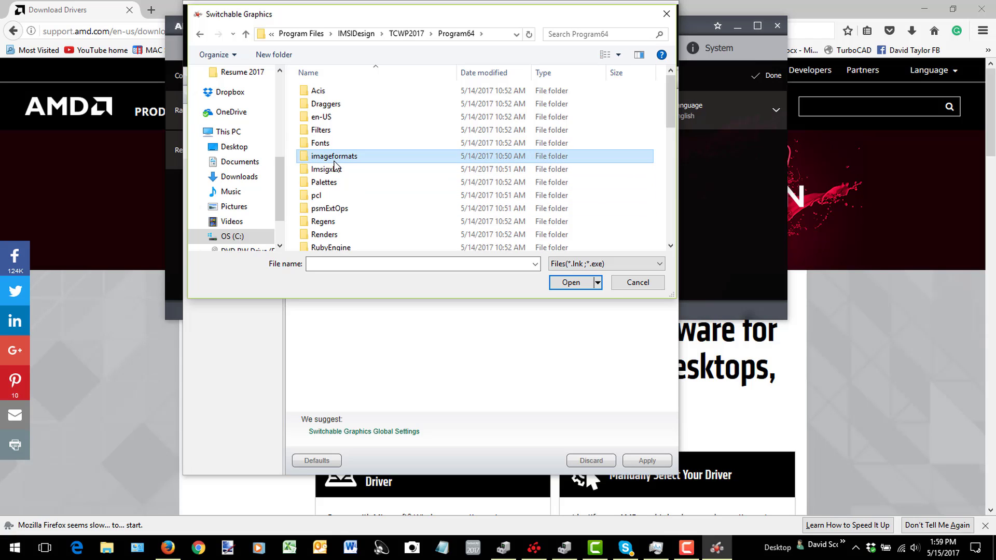
pyautogui.scroll(-10, 336, 166)
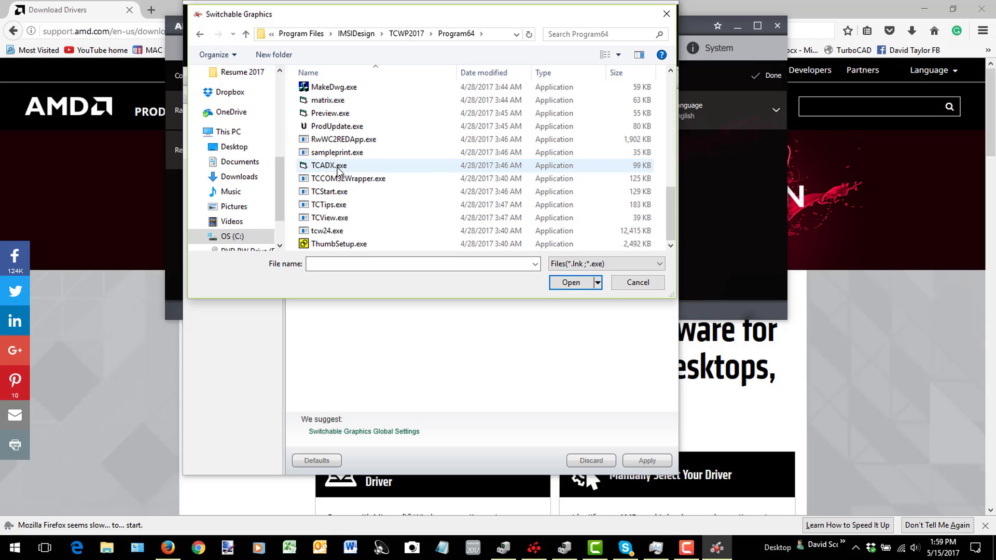
pyautogui.click(325, 231)
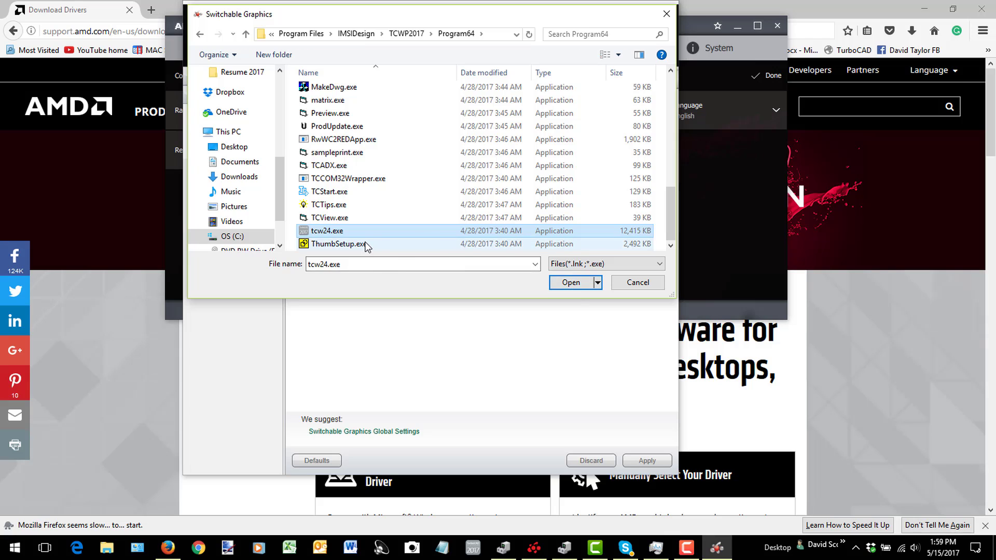
pyautogui.click(559, 286)
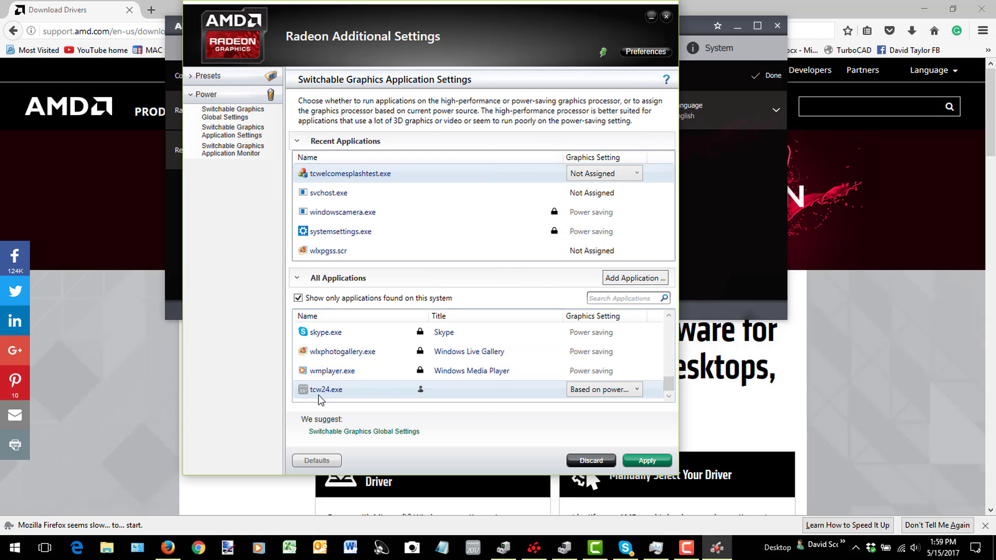
# Set tcw24.exe's graphics setting to High performance and apply the change.
pyautogui.click(637, 390)
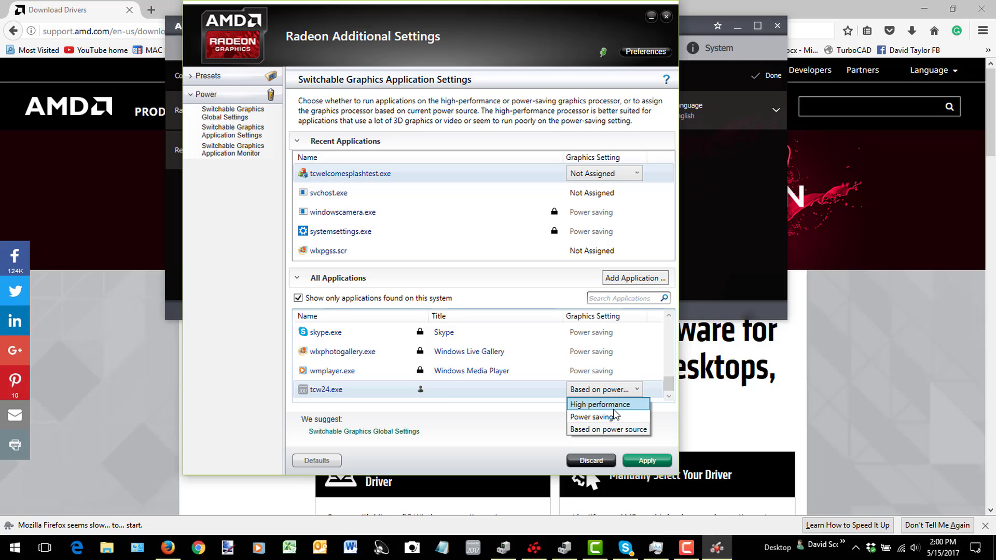
pyautogui.click(614, 409)
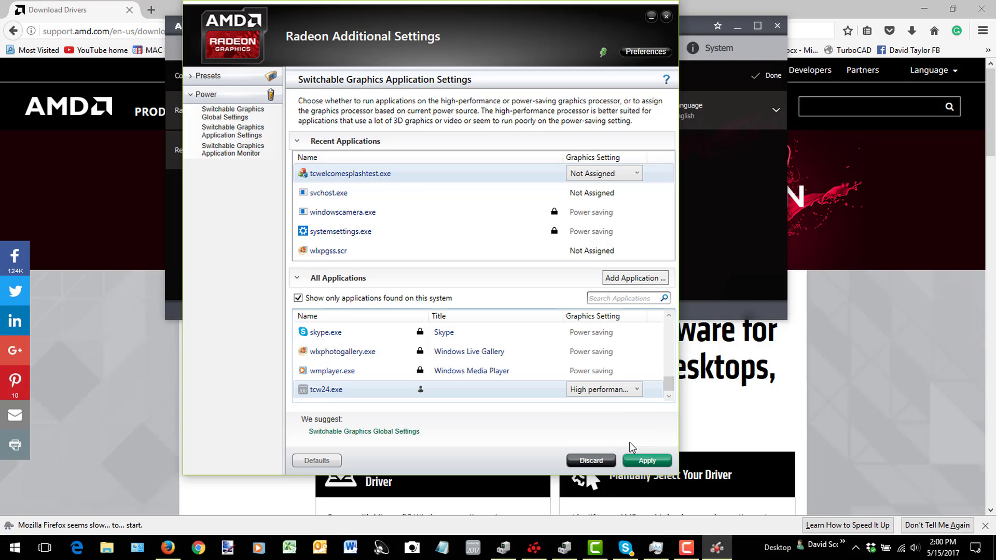
pyautogui.click(648, 462)
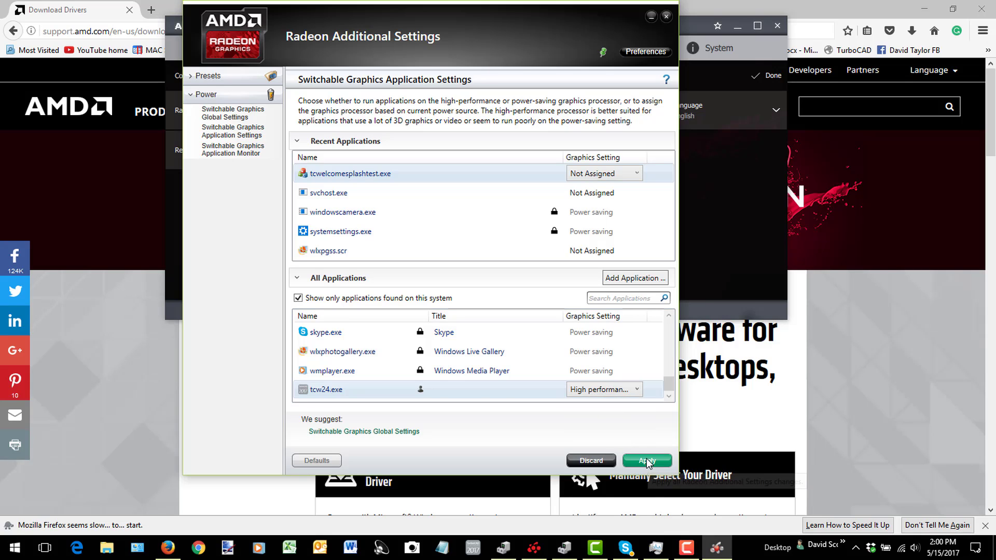
# Under Global Settings, keep battery on Optimize power savings and set Plugged In to Maximize performance.
pyautogui.click(233, 117)
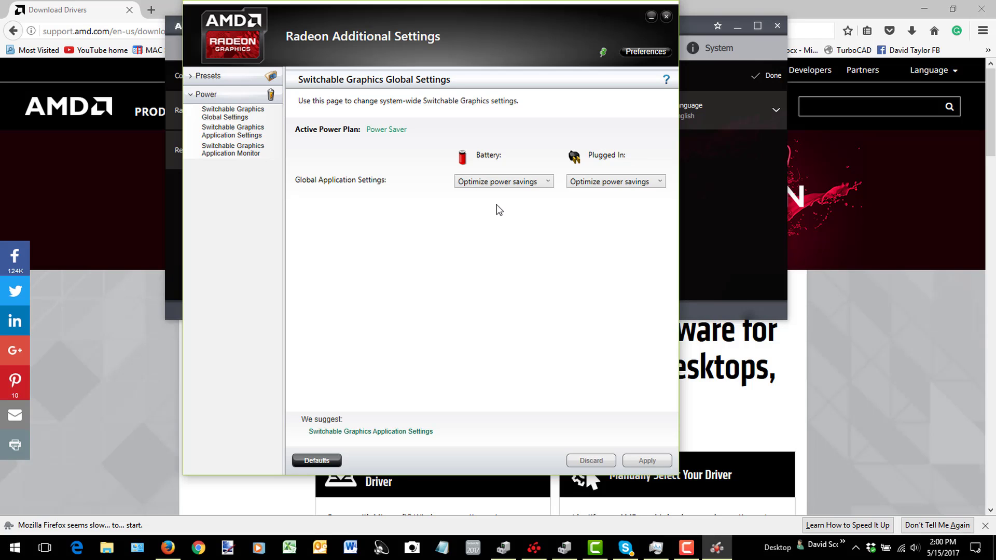
pyautogui.click(550, 184)
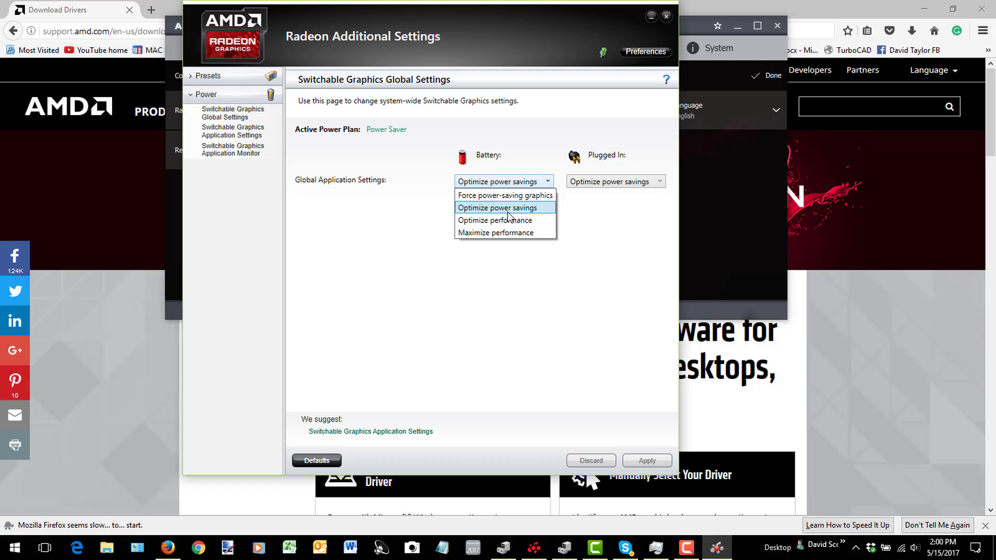
pyautogui.click(497, 254)
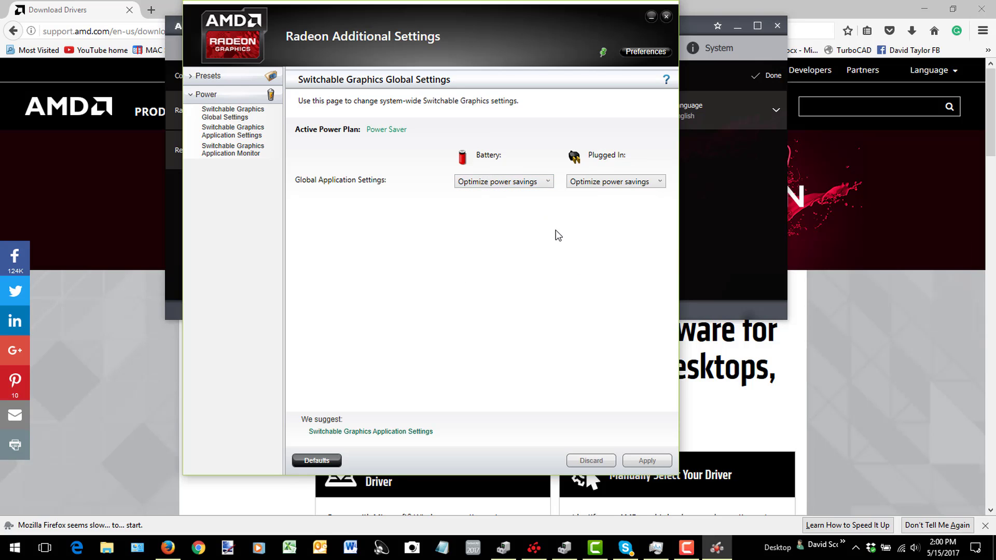
pyautogui.click(599, 185)
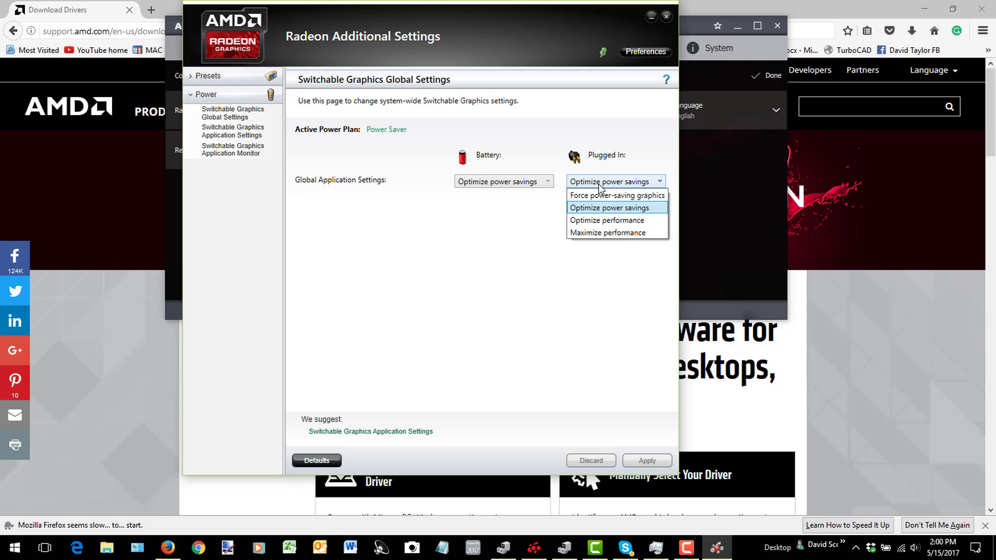
pyautogui.click(594, 235)
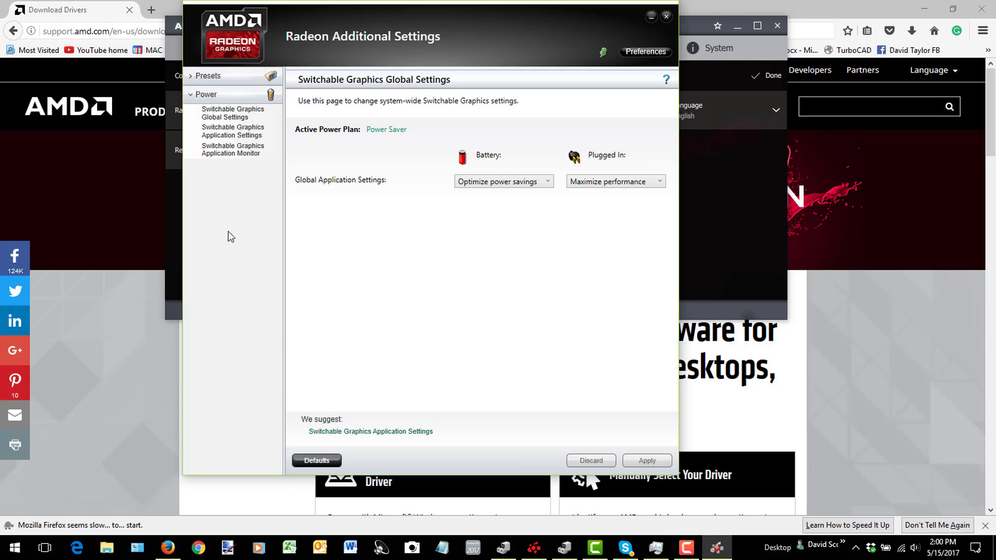
pyautogui.click(209, 77)
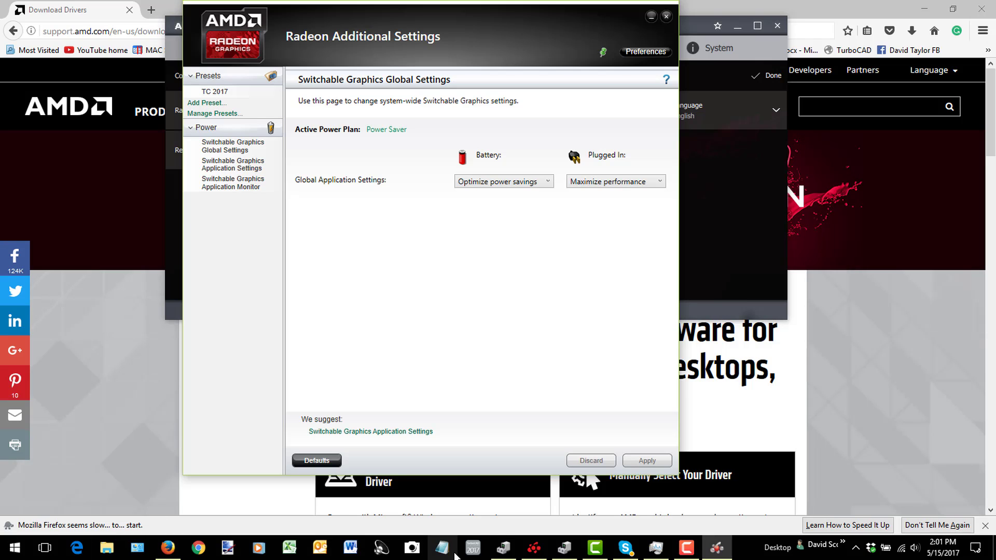
# Switch to TurboCAD and create a New from Scratch drawing.
pyautogui.click(474, 550)
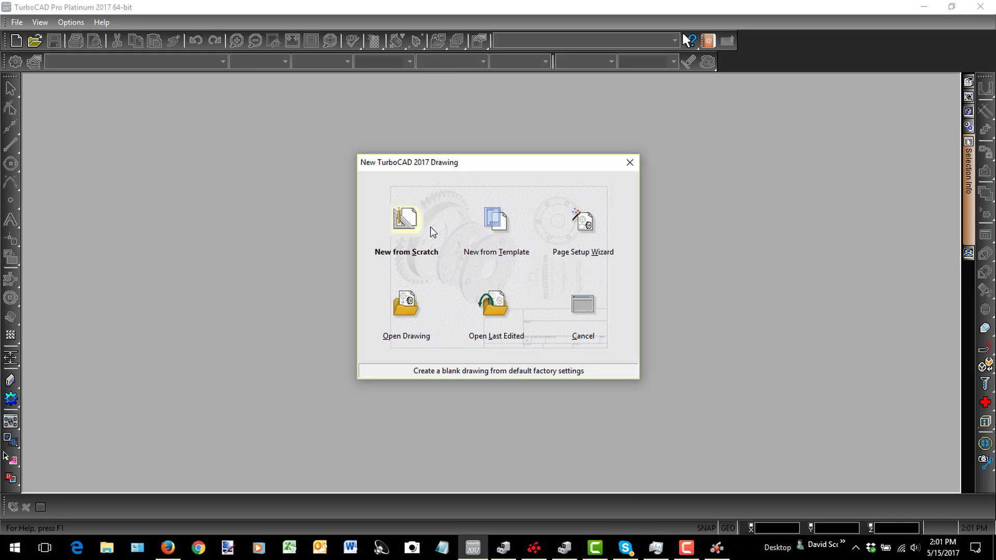
pyautogui.click(401, 215)
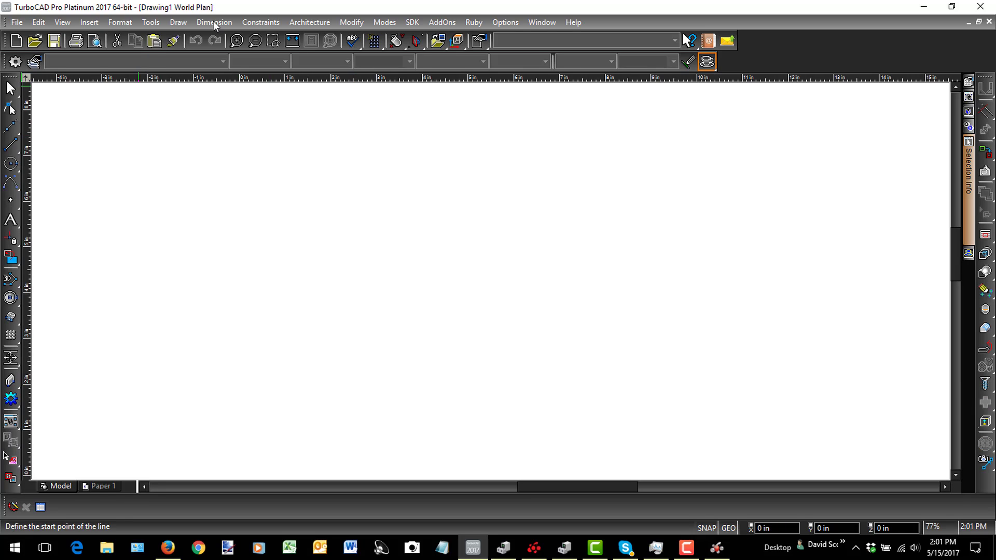
pyautogui.click(507, 23)
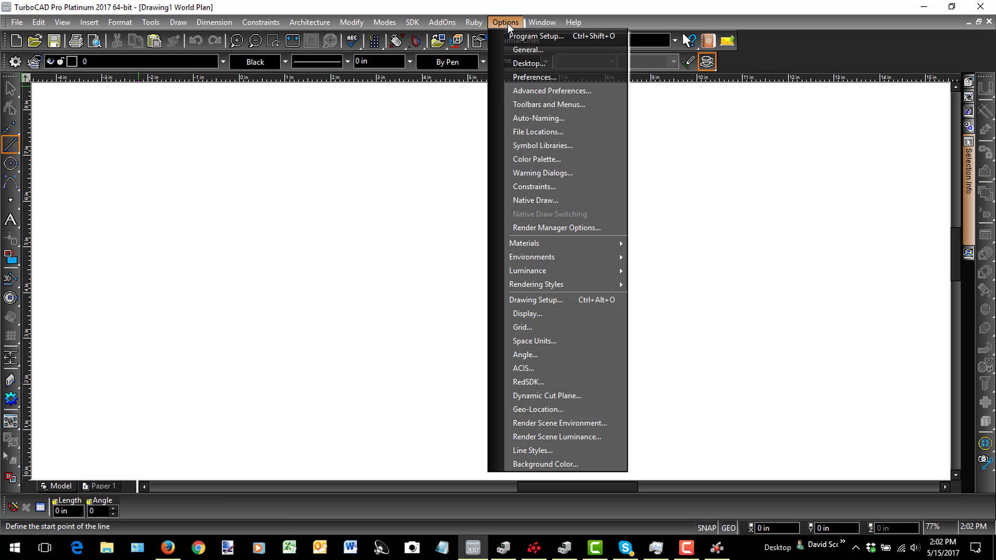
pyautogui.click(544, 202)
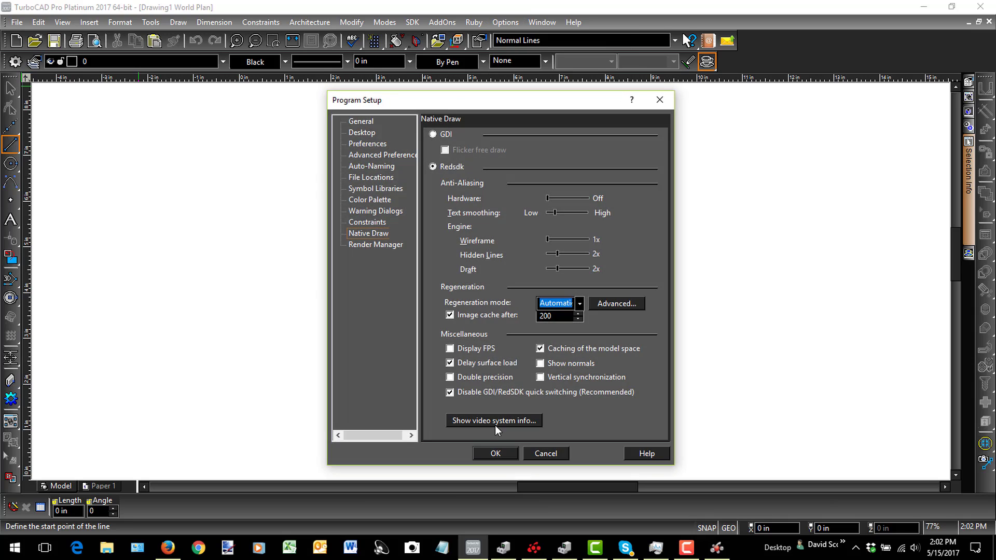
pyautogui.click(493, 421)
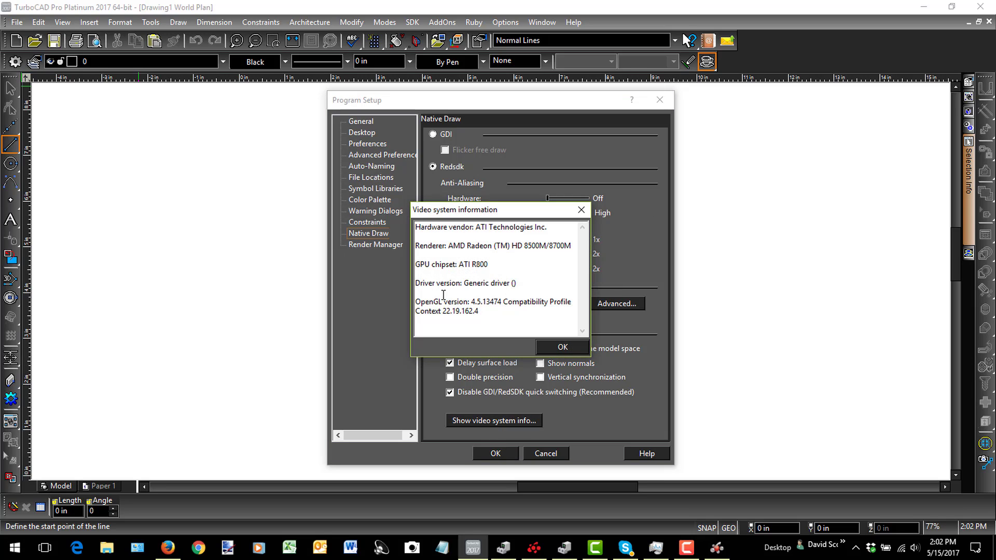
pyautogui.click(568, 350)
# Dismiss the setup settings and draw the polyline's stepped straight segments from left to lower right.
pyautogui.click(495, 454)
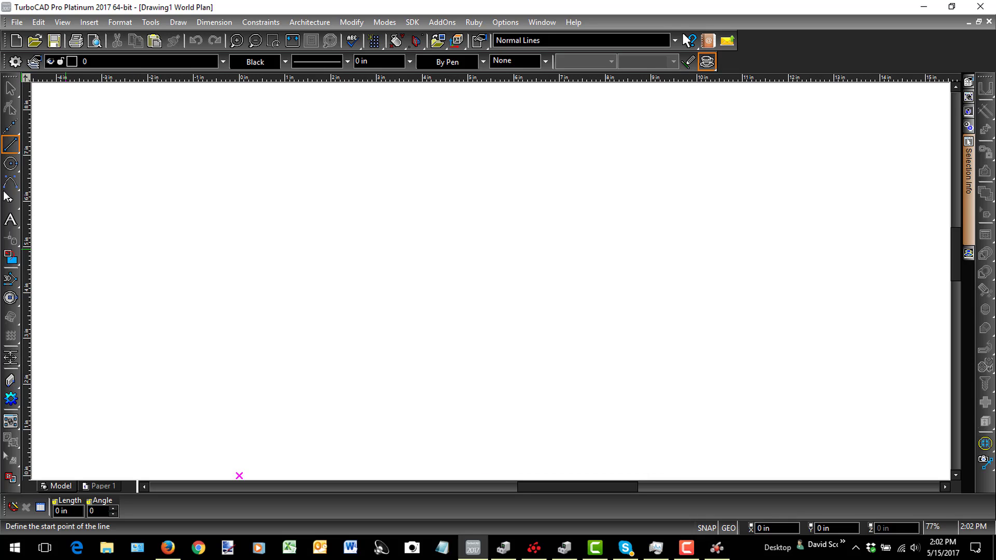
pyautogui.click(10, 144)
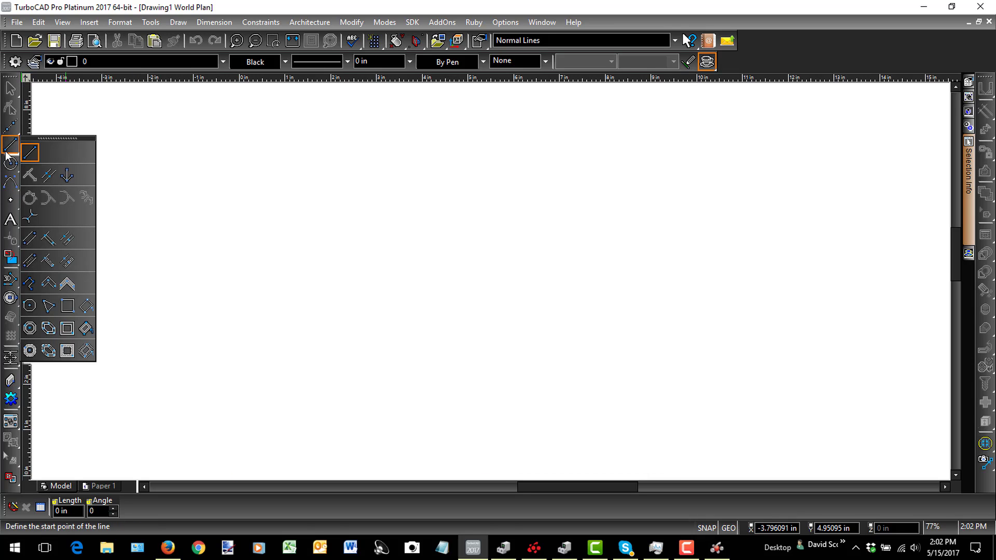
pyautogui.click(28, 285)
pyautogui.click(292, 198)
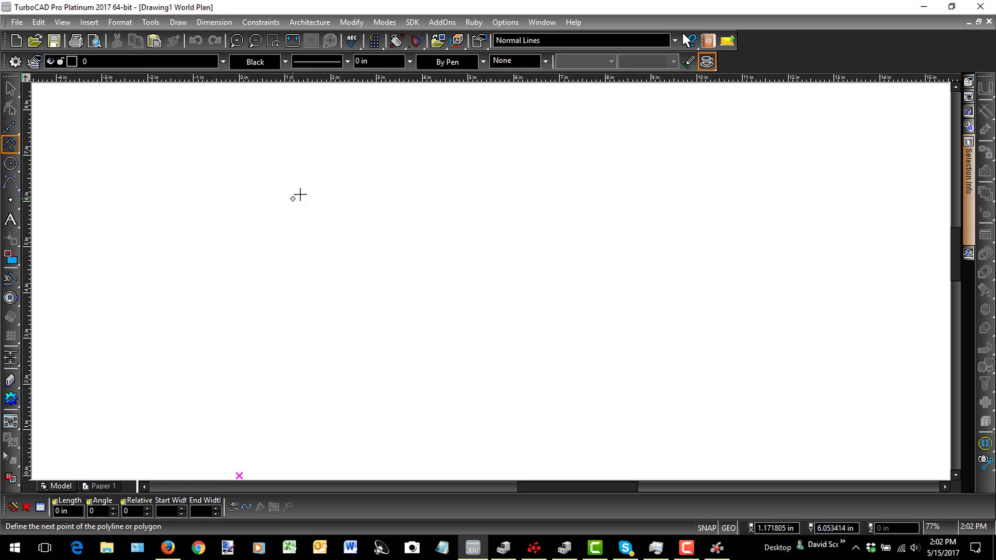
pyautogui.click(632, 198)
pyautogui.click(631, 261)
pyautogui.click(724, 261)
pyautogui.click(724, 325)
# Switch the polyline to arc segments, add three arc points leftward, and close it.
pyautogui.rightClick(707, 348)
pyautogui.click(752, 451)
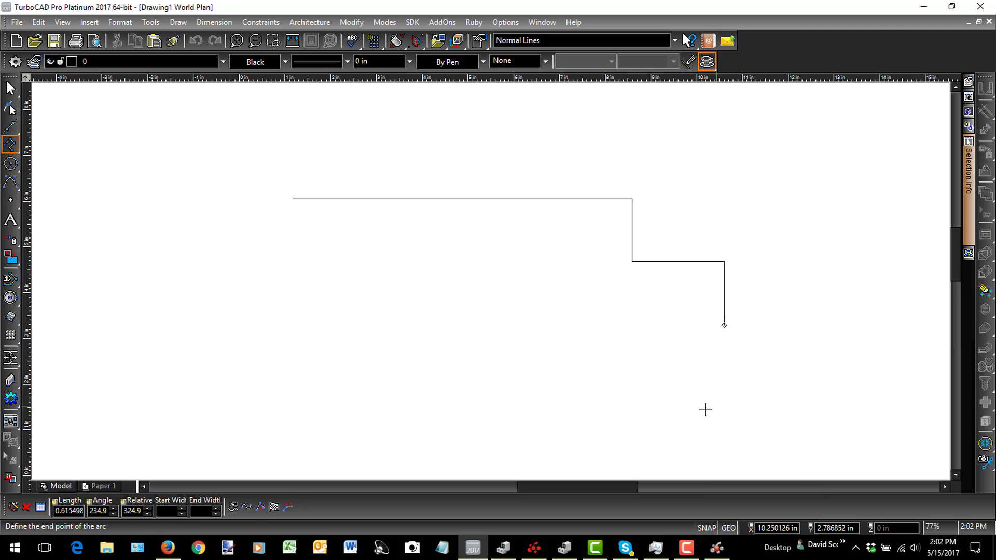
pyautogui.click(574, 398)
pyautogui.click(441, 347)
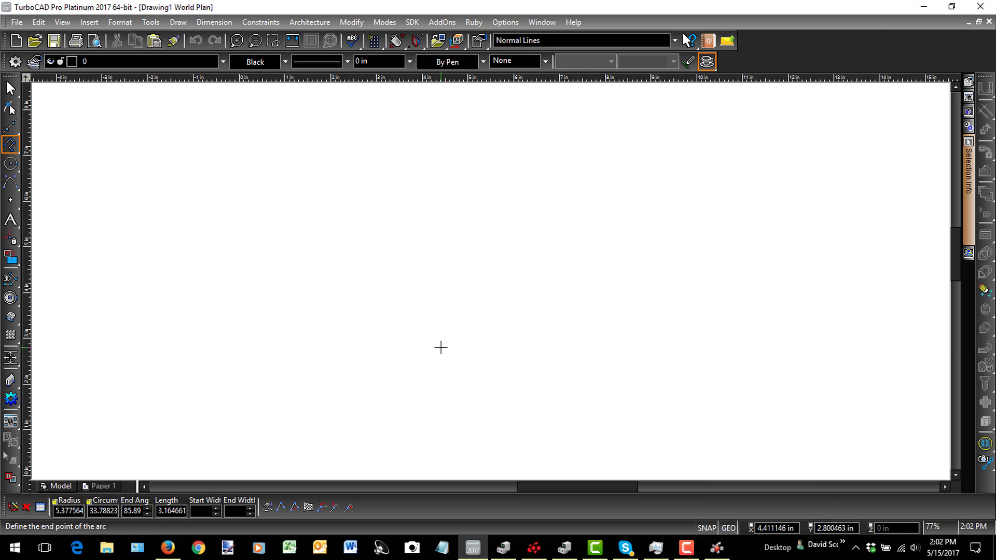
pyautogui.click(305, 375)
pyautogui.rightClick(228, 274)
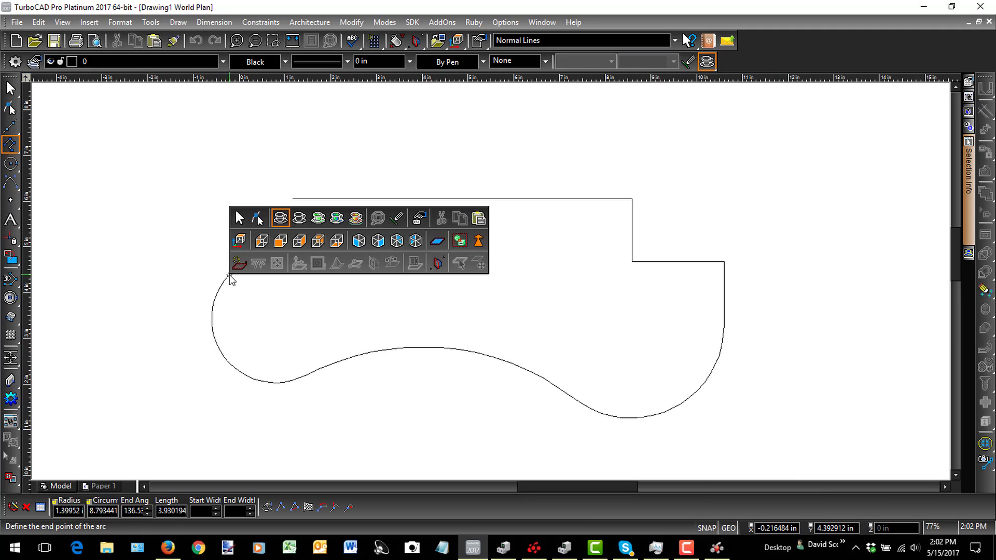
pyautogui.click(262, 379)
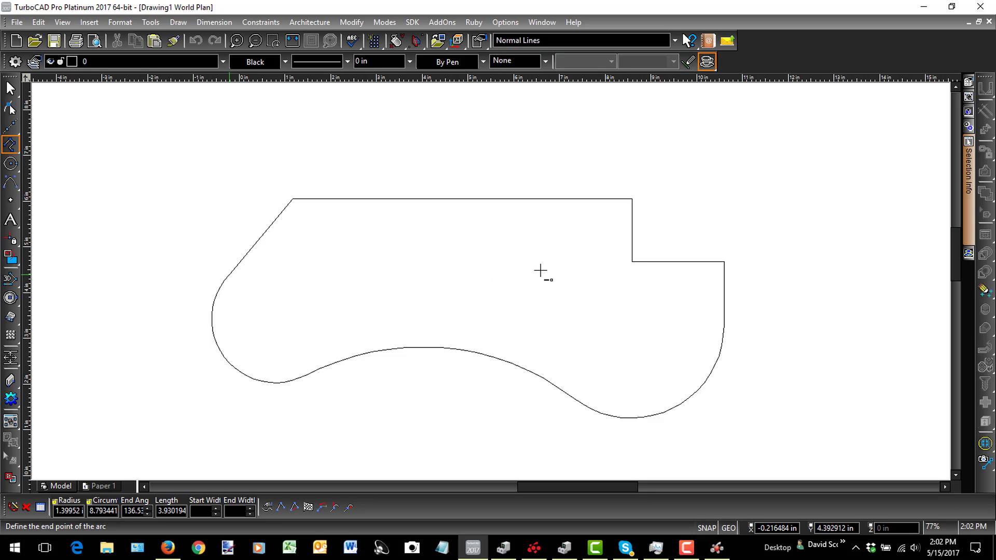
# Change to the Isometric SE view and bring Device Manager forward.
pyautogui.rightClick(609, 278)
pyautogui.click(690, 237)
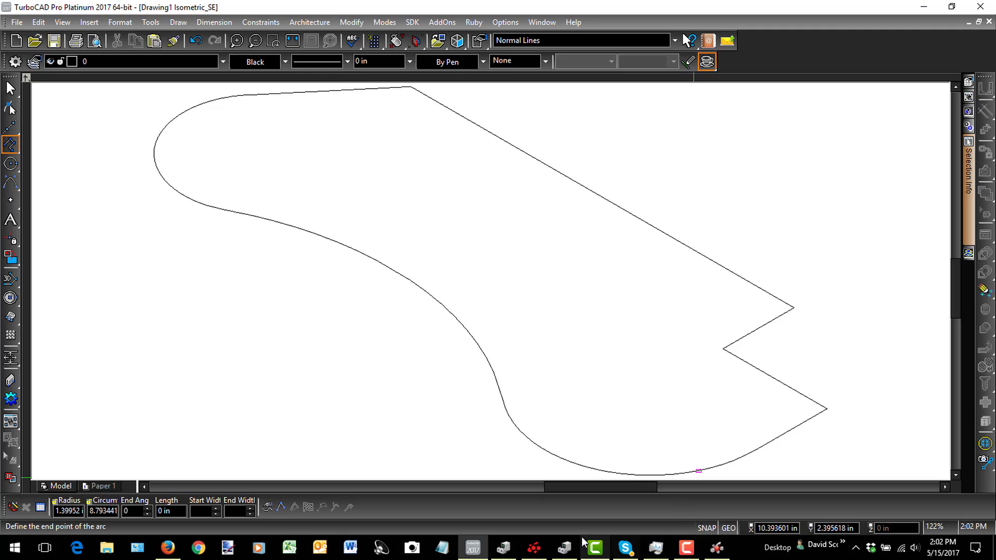
pyautogui.click(565, 547)
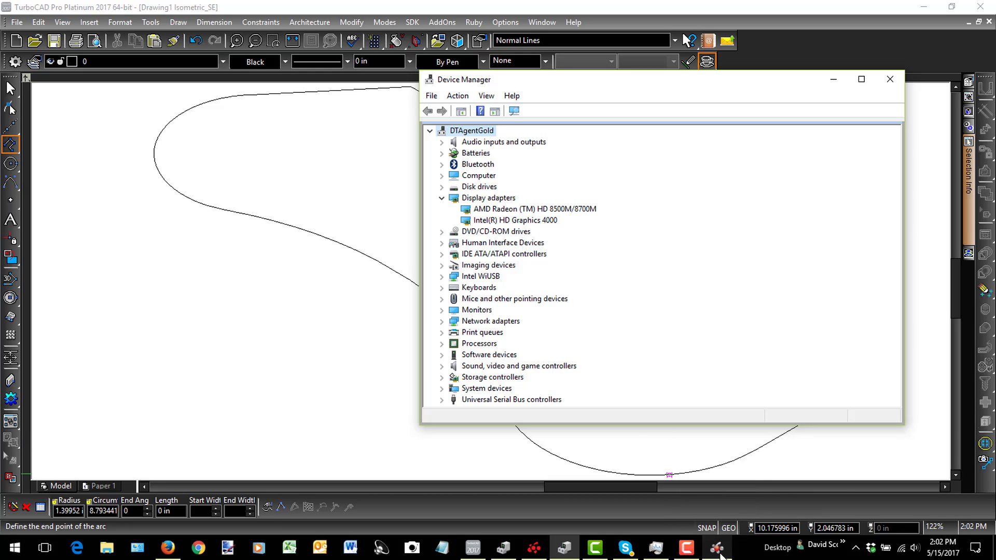
# Bring Radeon Additional Settings back to the front from its taskbar preview.
pyautogui.moveTo(720, 556)
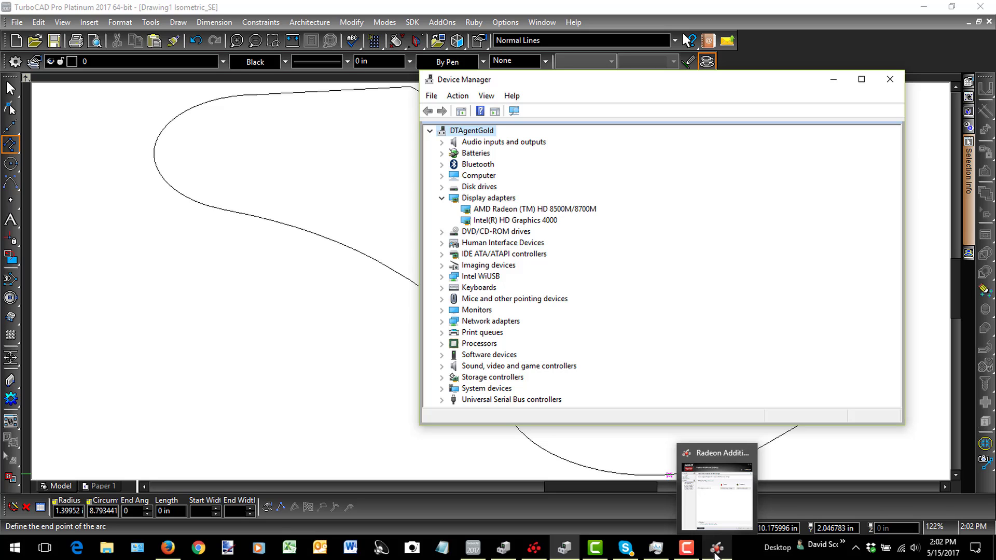
pyautogui.click(698, 456)
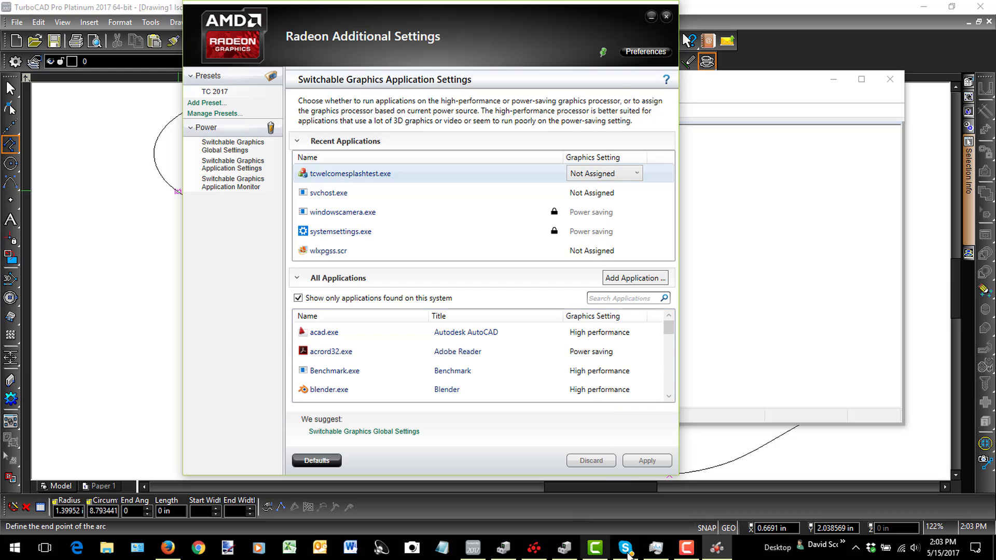
pyautogui.moveTo(682, 551)
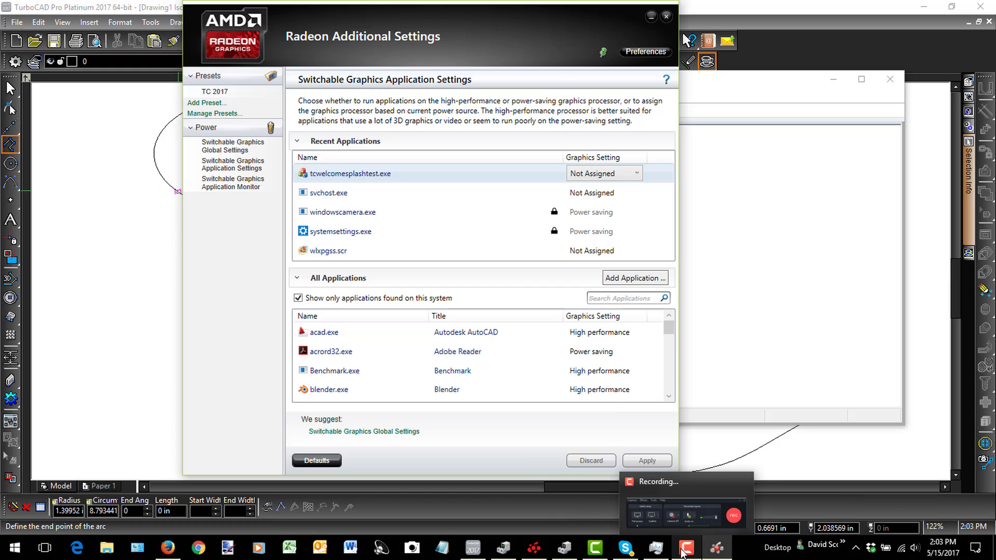